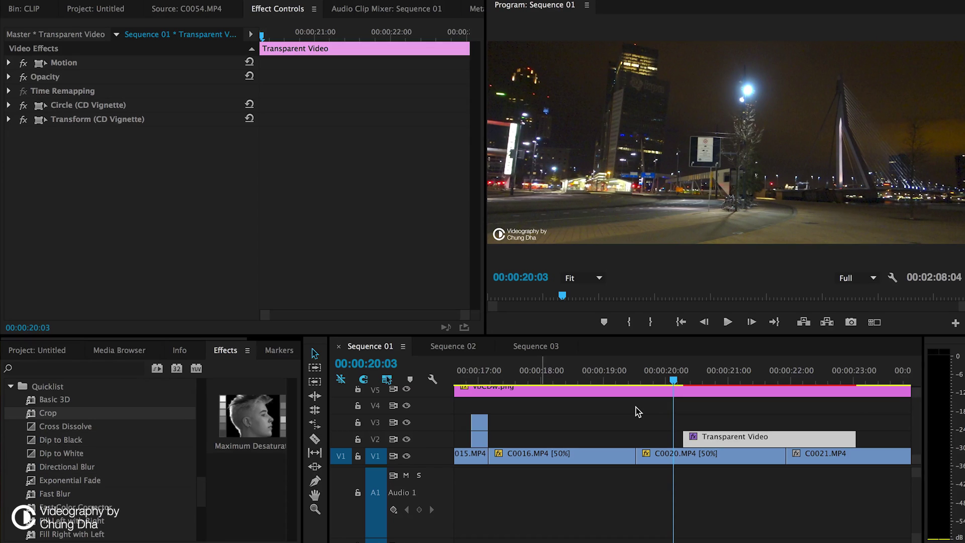
Move the playhead to 00:00:20:17 and select the Transparent Video clip on V2.
{"action": "scroll", "coordinate": [635, 407], "scroll_direction": "up", "scroll_amount": 2}
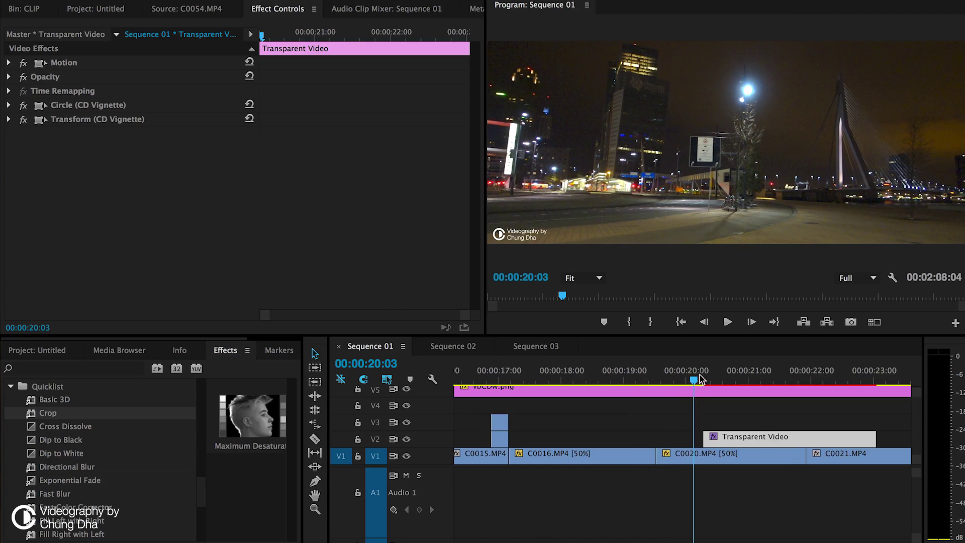
{"action": "left_click_drag", "start_coordinate": [678, 379], "coordinate": [728, 382]}
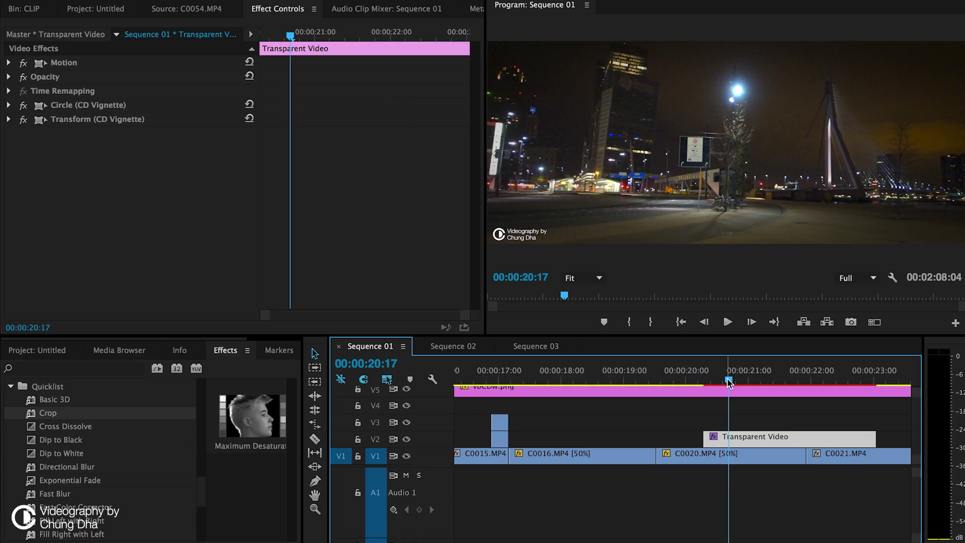
{"action": "left_click", "coordinate": [748, 439]}
Stretch the Transform (CD Vignette) Scale Height to preview it, then reset it to 100.
{"action": "left_click", "coordinate": [7, 119]}
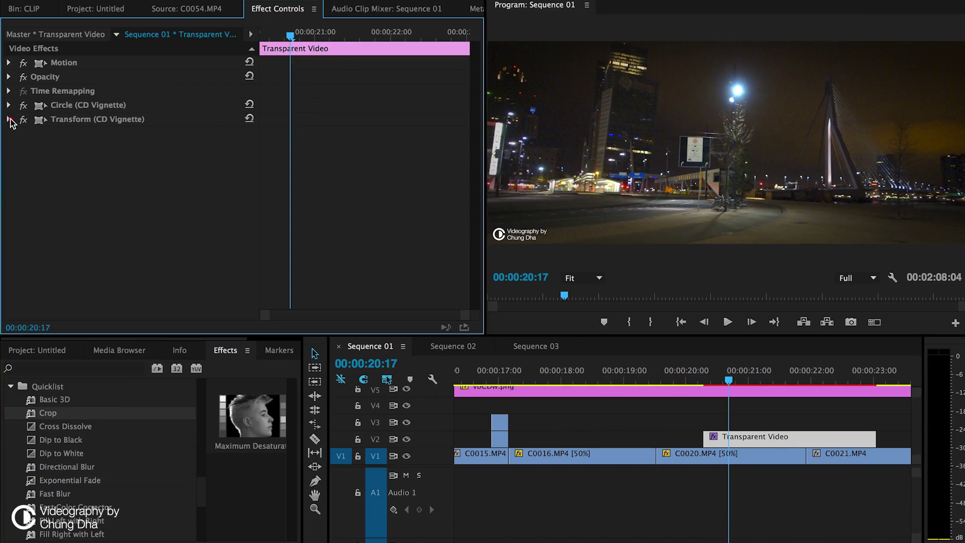
{"action": "left_click_drag", "start_coordinate": [139, 190], "coordinate": [166, 190]}
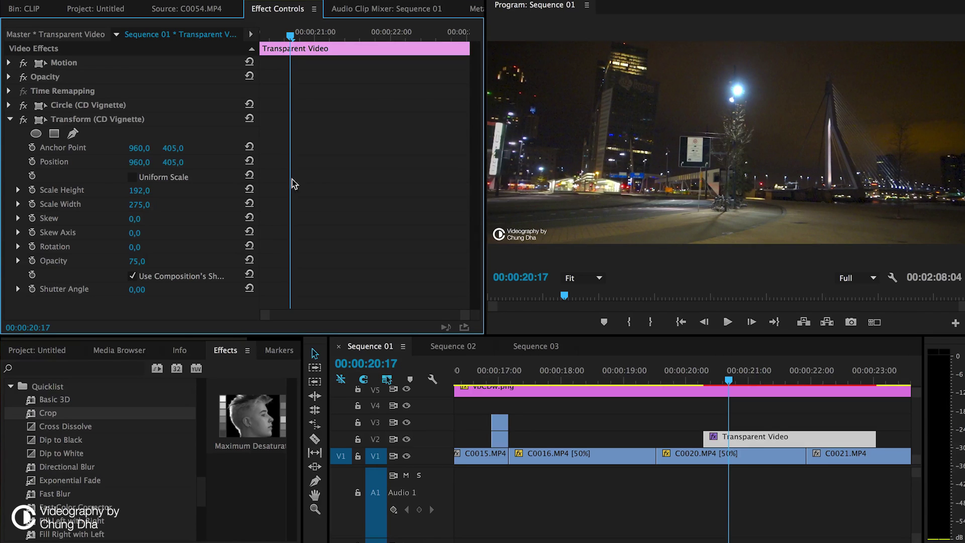
{"action": "left_click", "coordinate": [143, 190]}
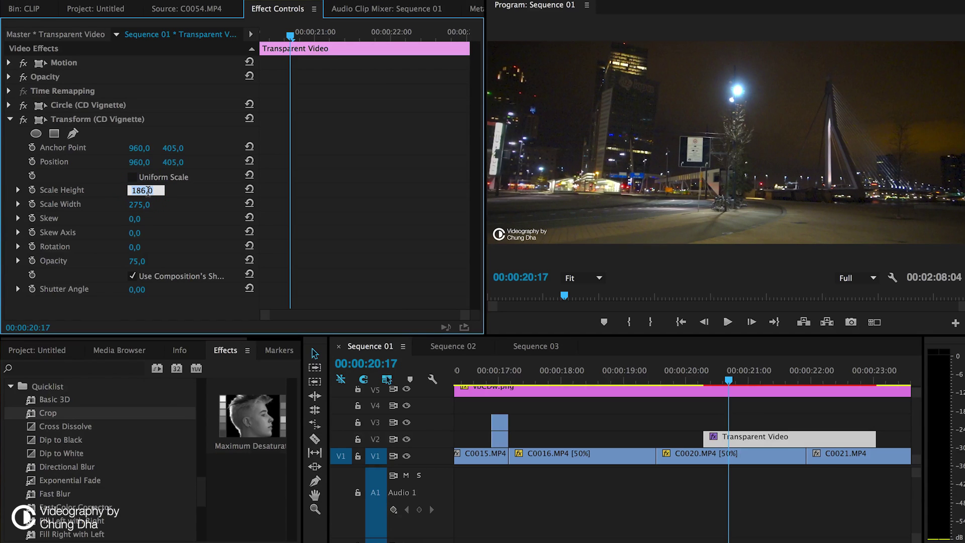
{"action": "left_click", "coordinate": [249, 189]}
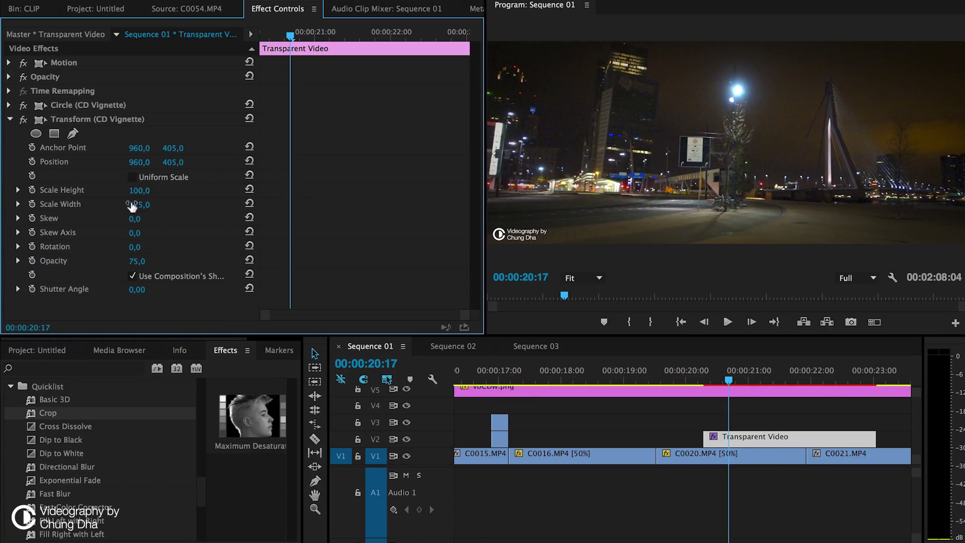
Widen the vignette to Scale Width 275 and adjust its opacity to 75.
{"action": "left_click_drag", "start_coordinate": [137, 206], "coordinate": [206, 215]}
{"action": "left_click_drag", "start_coordinate": [144, 264], "coordinate": [130, 263]}
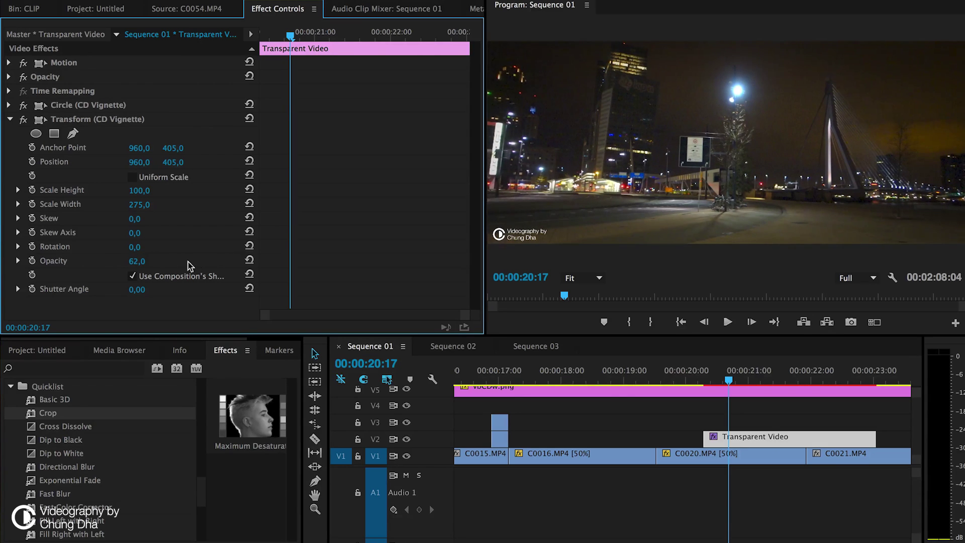
{"action": "left_click_drag", "start_coordinate": [242, 266], "coordinate": [271, 265]}
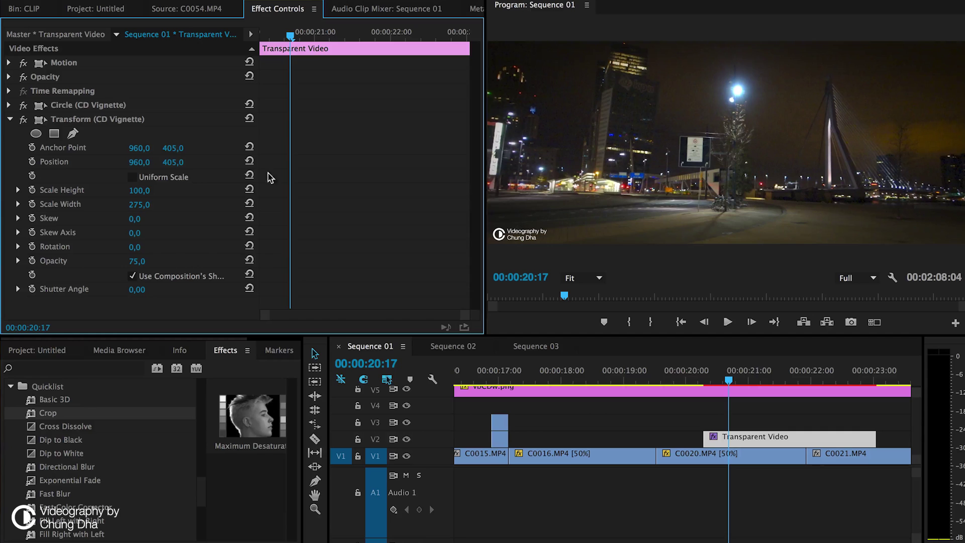
{"action": "left_click", "coordinate": [10, 119]}
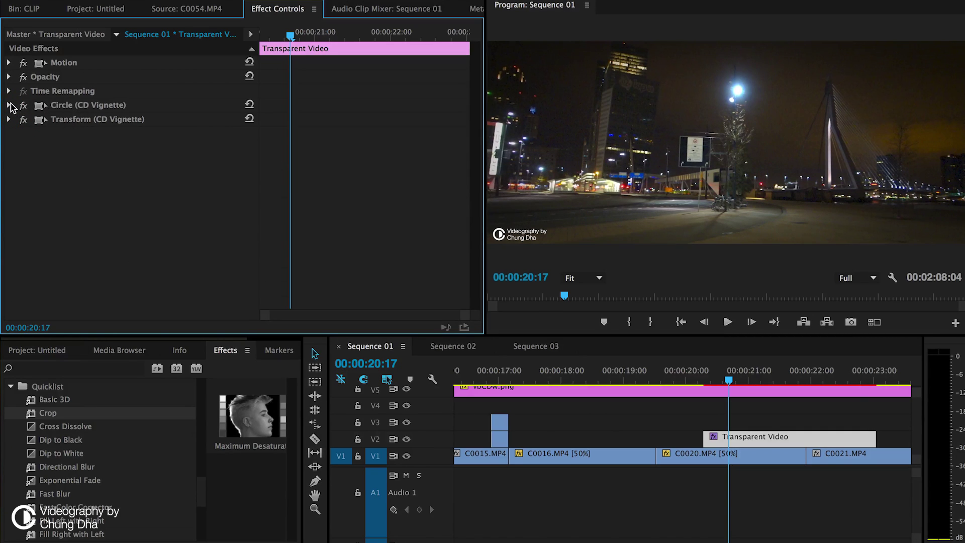
Try white, then dark blue, as the Circle (CD Vignette) colour.
{"action": "left_click", "coordinate": [9, 105]}
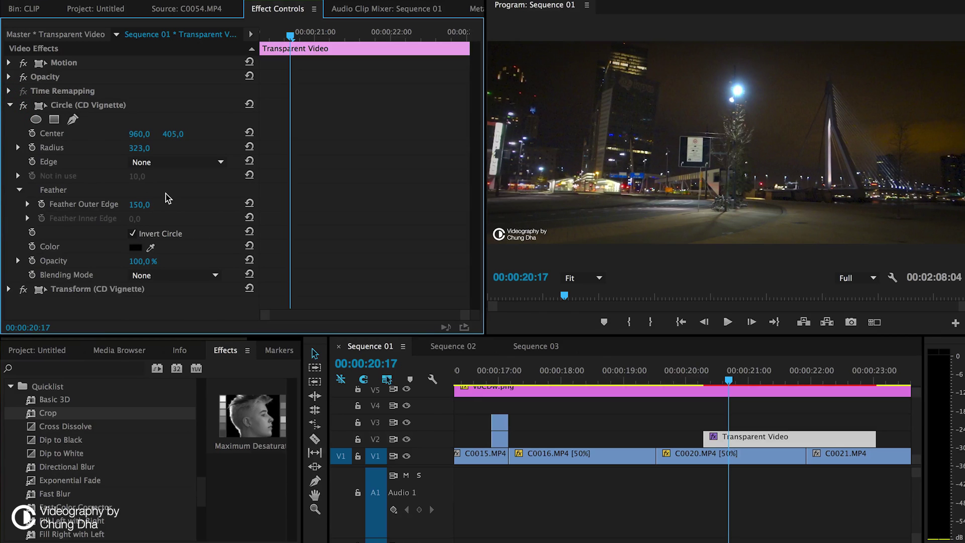
{"action": "left_click", "coordinate": [135, 248]}
{"action": "left_click_drag", "start_coordinate": [382, 271], "coordinate": [283, 310]}
{"action": "left_click", "coordinate": [606, 107]}
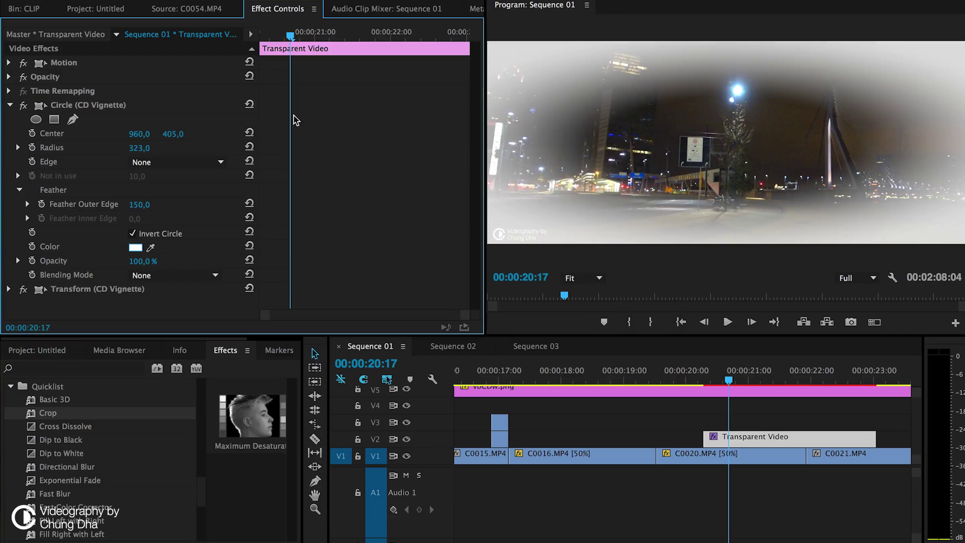
{"action": "left_click", "coordinate": [136, 247]}
{"action": "mouse_move", "coordinate": [473, 129]}
{"action": "left_mouse_down"}
{"action": "mouse_move", "coordinate": [495, 132]}
{"action": "mouse_move", "coordinate": [497, 183]}
{"action": "left_mouse_up"}
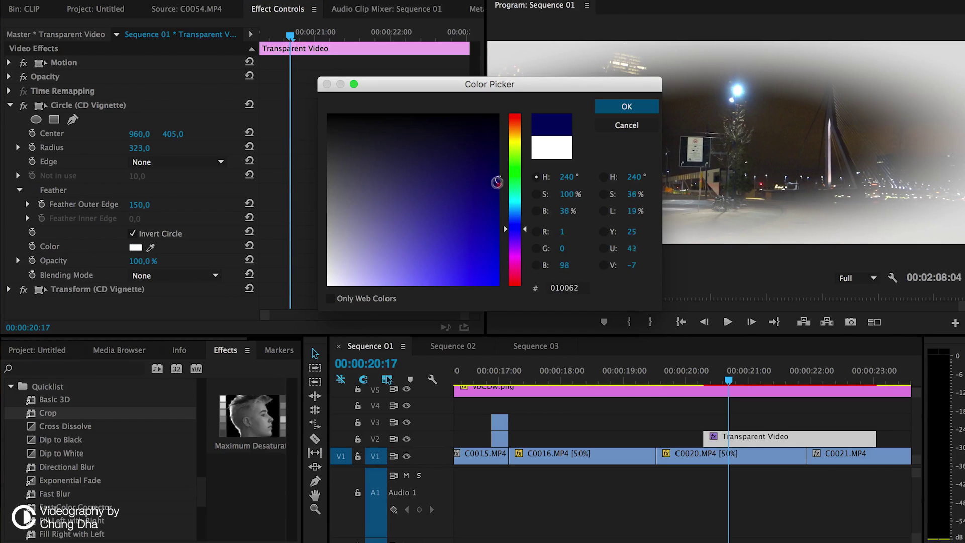
{"action": "left_click", "coordinate": [606, 106]}
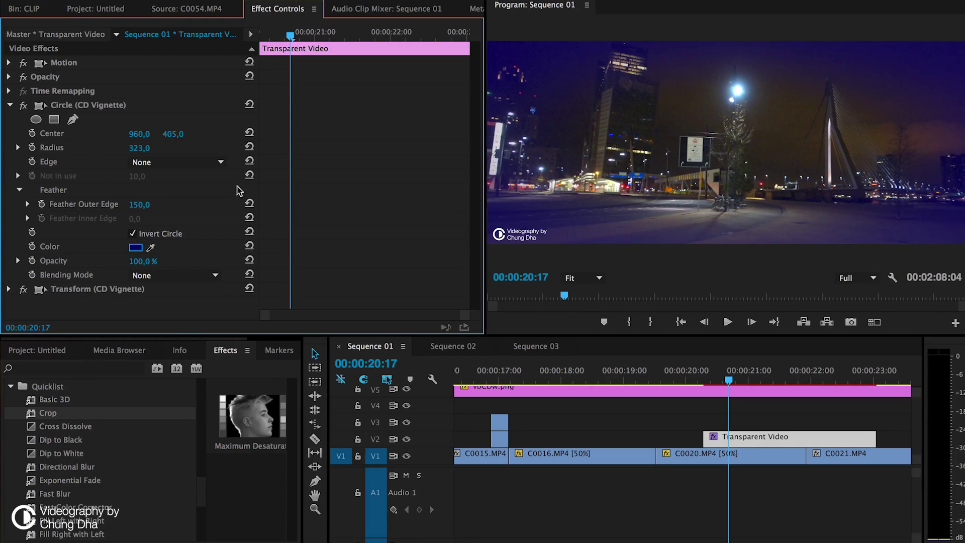
Set the vignette colour back to black.
{"action": "left_click", "coordinate": [136, 247]}
{"action": "left_click_drag", "start_coordinate": [482, 171], "coordinate": [270, 66]}
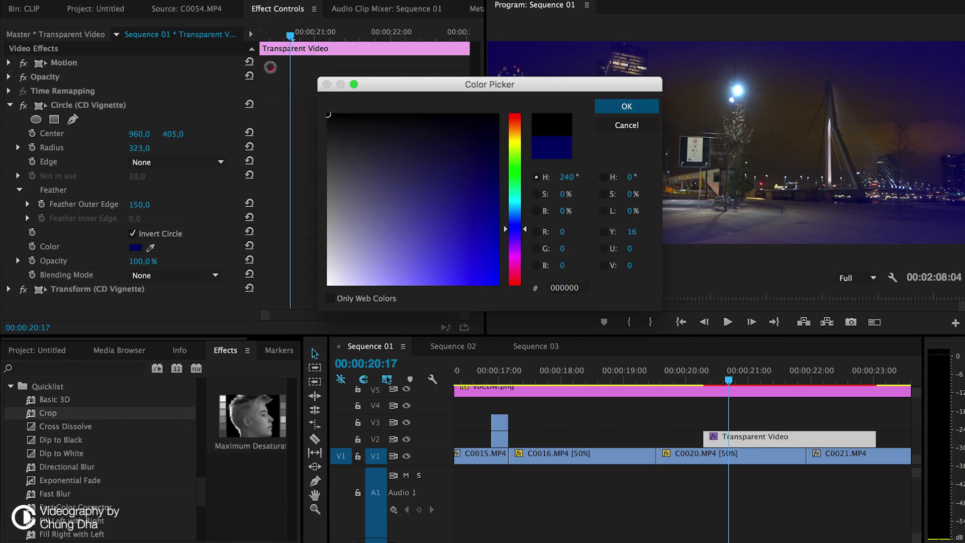
{"action": "left_click", "coordinate": [617, 107]}
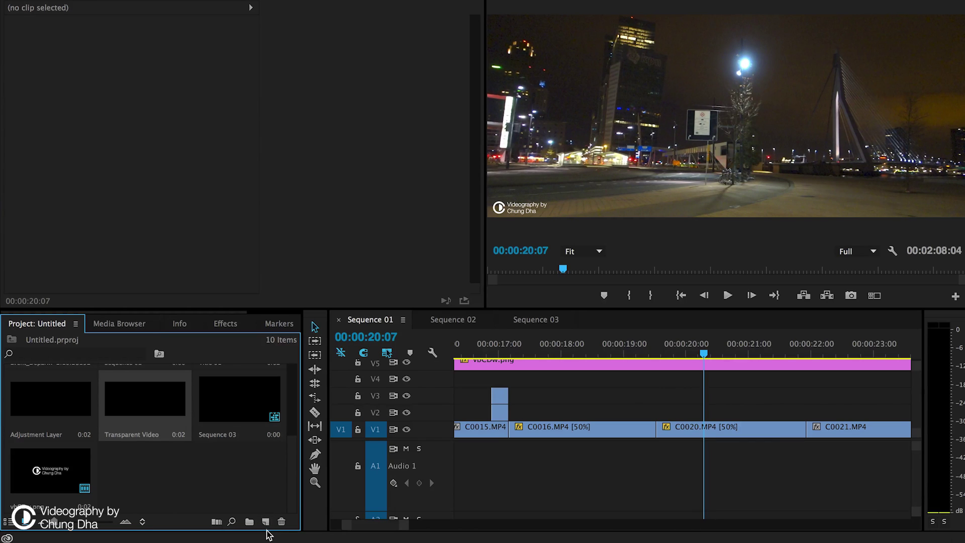
Skip creating a new Transparent Video and place the existing one on V2 at the playhead.
{"action": "left_click", "coordinate": [267, 523]}
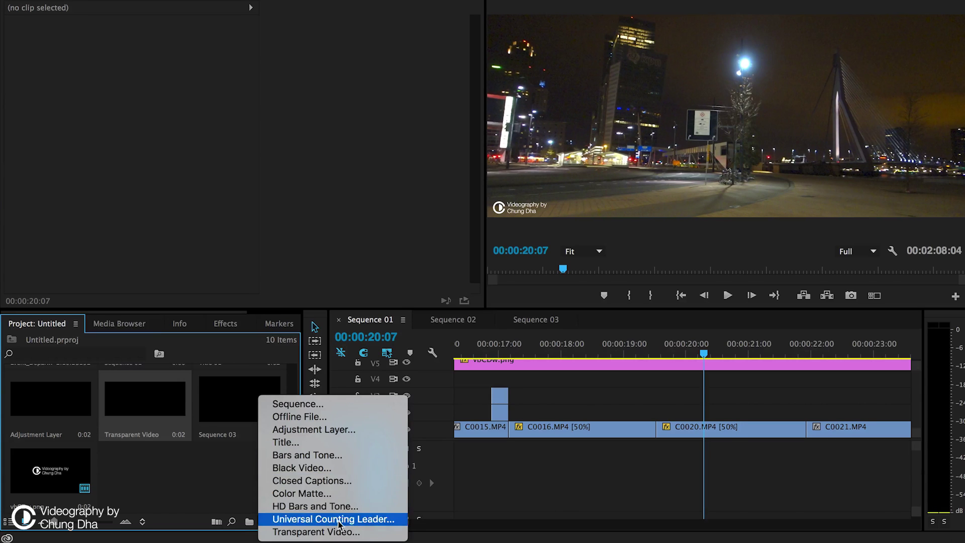
{"action": "left_click", "coordinate": [340, 532]}
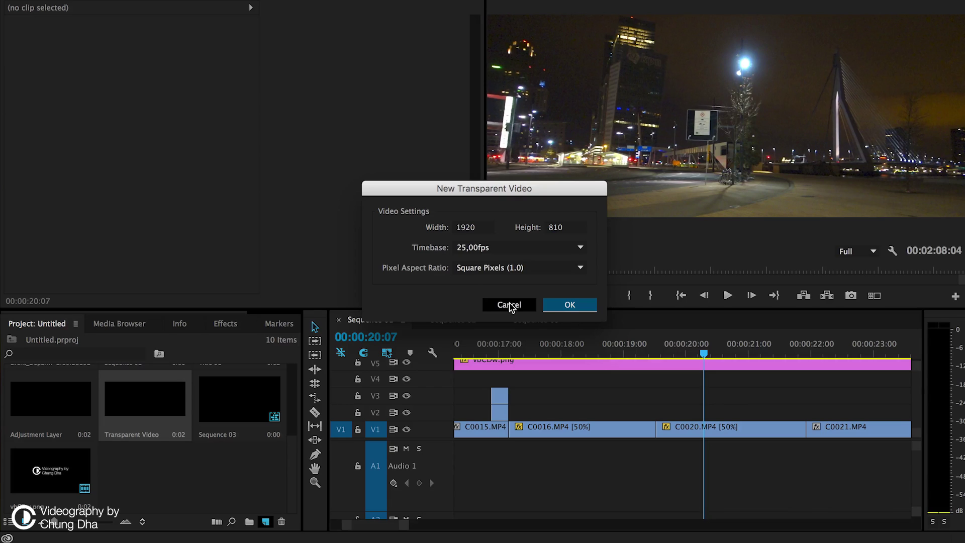
{"action": "left_click", "coordinate": [524, 305]}
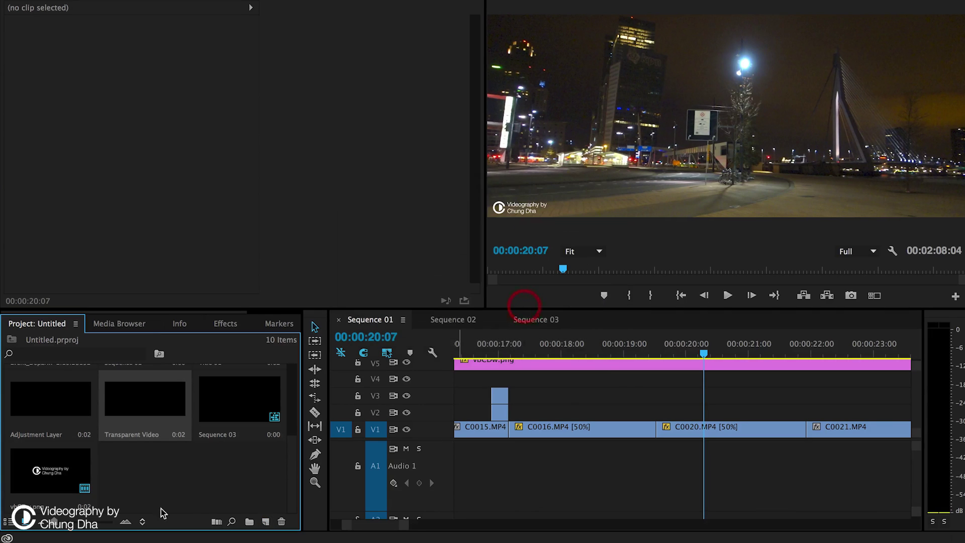
{"action": "left_click_drag", "start_coordinate": [177, 408], "coordinate": [828, 408]}
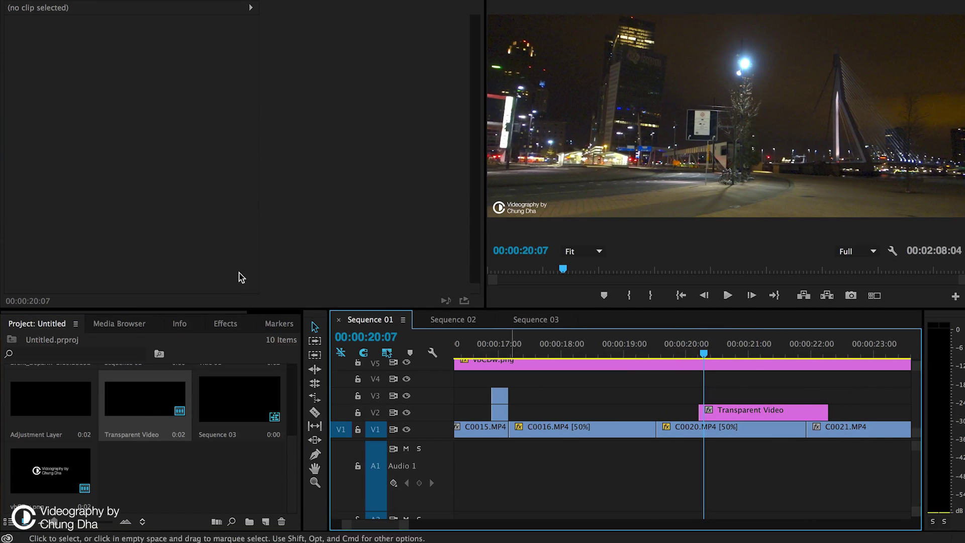
Show the Effects panel and scroll to CD Vignette in the CHUNG DHA PRESETS folder.
{"action": "left_click", "coordinate": [225, 322]}
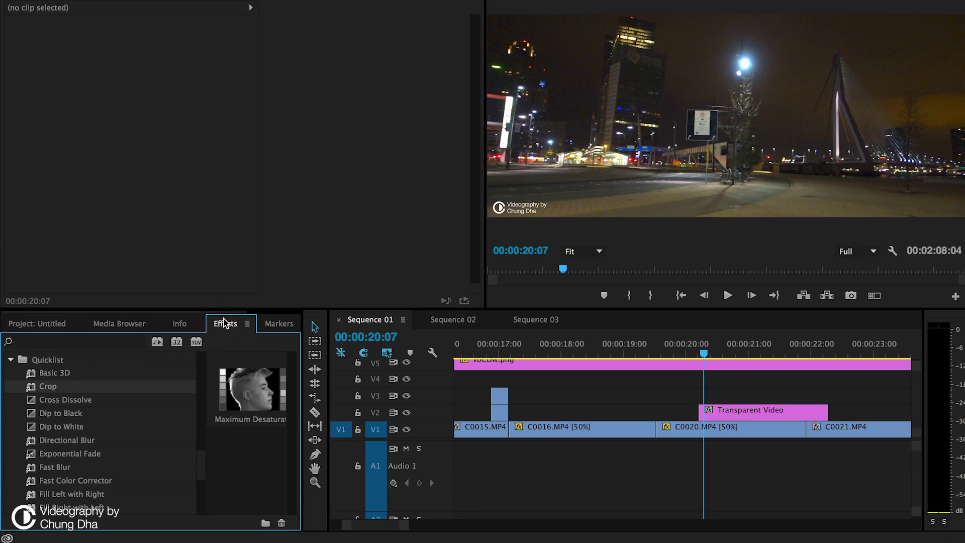
{"action": "scroll", "coordinate": [155, 395], "scroll_direction": "down", "scroll_amount": 4}
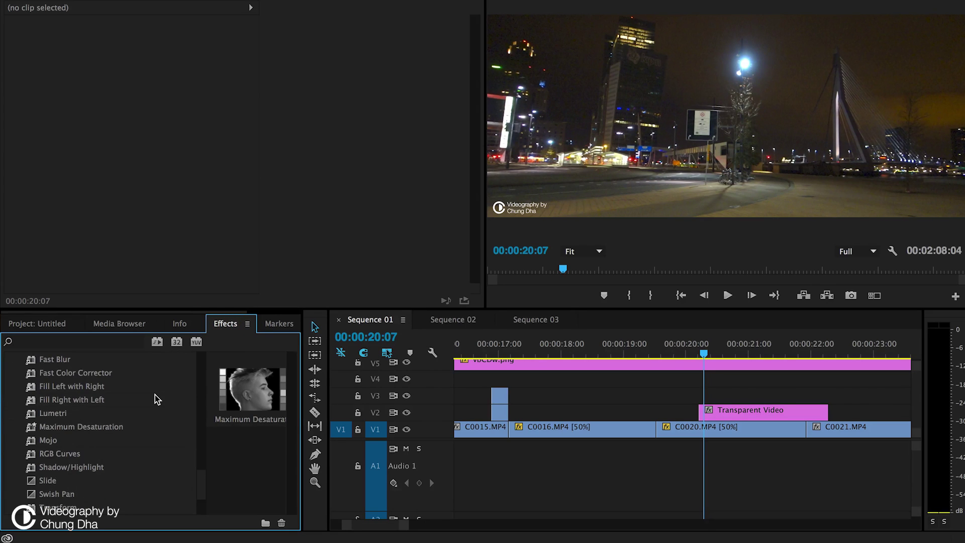
{"action": "scroll", "coordinate": [155, 395], "scroll_direction": "up", "scroll_amount": 15}
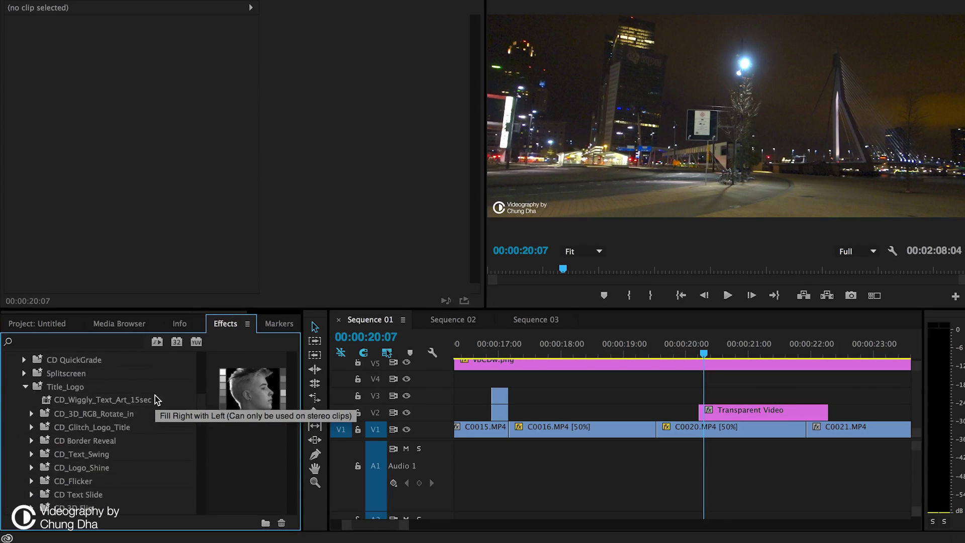
{"action": "scroll", "coordinate": [153, 397], "scroll_direction": "down", "scroll_amount": 2}
{"action": "scroll", "coordinate": [153, 398], "scroll_direction": "up", "scroll_amount": 3}
{"action": "scroll", "coordinate": [76, 392], "scroll_direction": "up", "scroll_amount": 5}
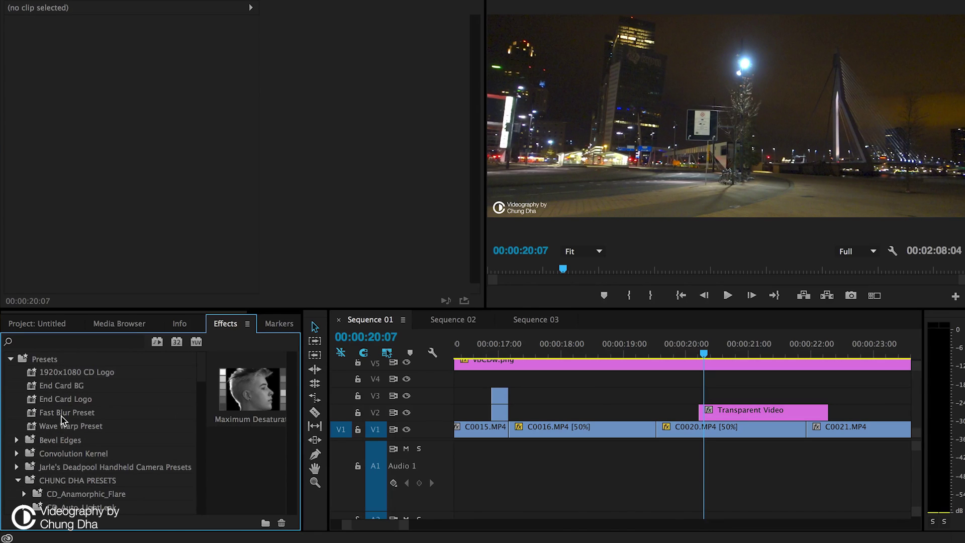
{"action": "scroll", "coordinate": [92, 479], "scroll_direction": "down", "scroll_amount": 3}
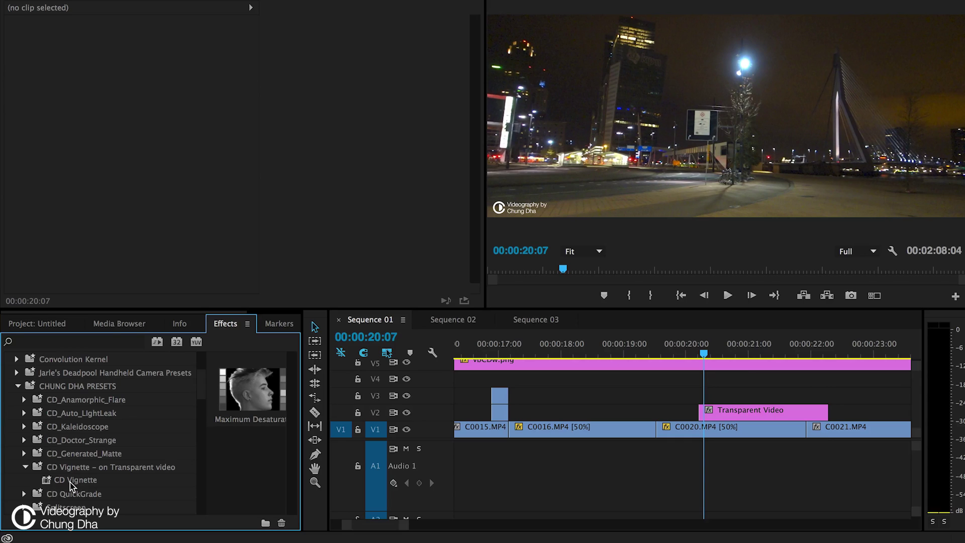
Apply CD Vignette to the new Transparent Video clip and lower Scale Height from 175 to 100.
{"action": "left_click_drag", "start_coordinate": [64, 484], "coordinate": [743, 420]}
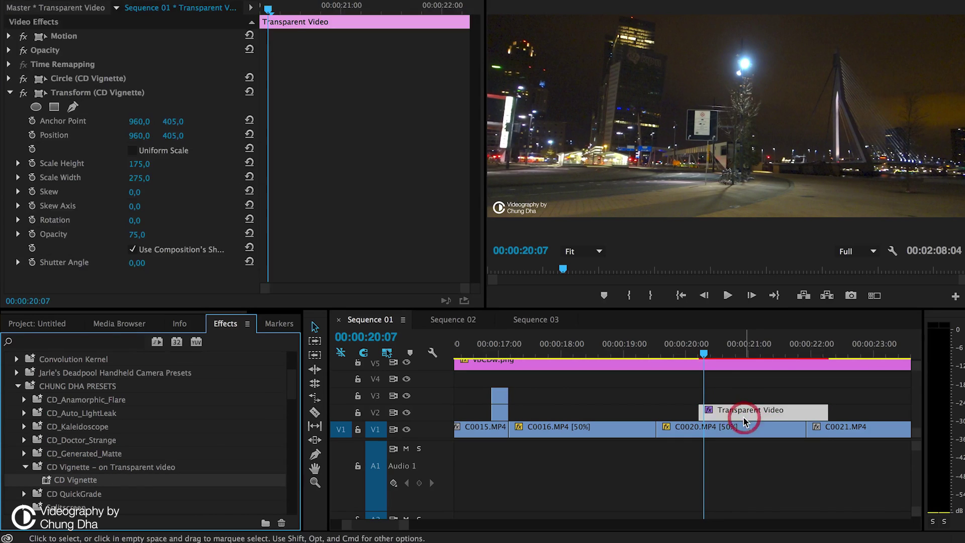
{"action": "left_click_drag", "start_coordinate": [693, 346], "coordinate": [741, 351]}
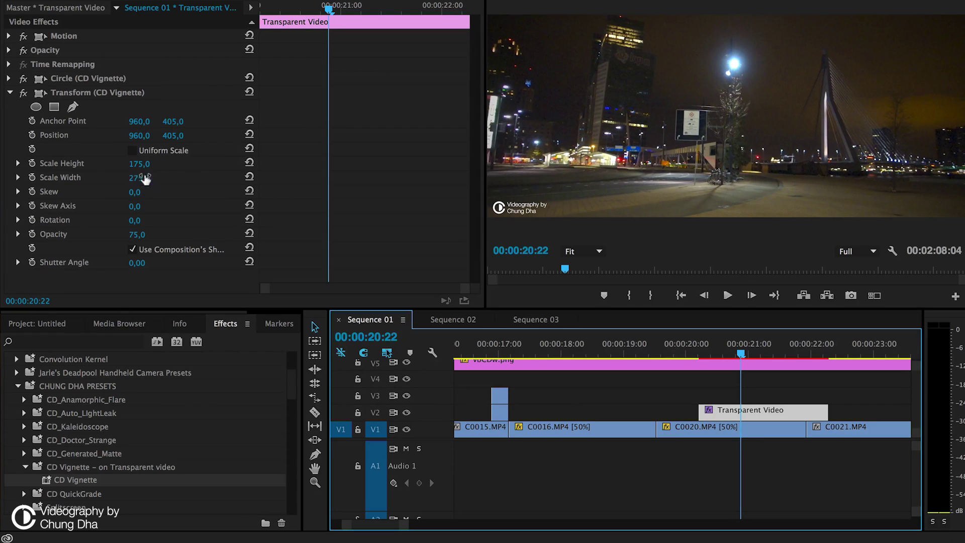
{"action": "left_click_drag", "start_coordinate": [137, 164], "coordinate": [102, 164]}
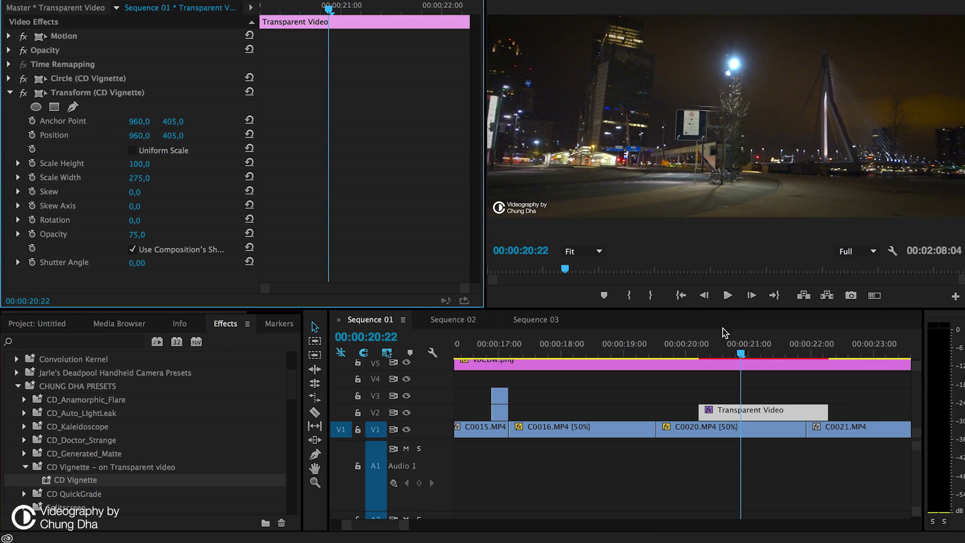
{"action": "mouse_move", "coordinate": [649, 528]}
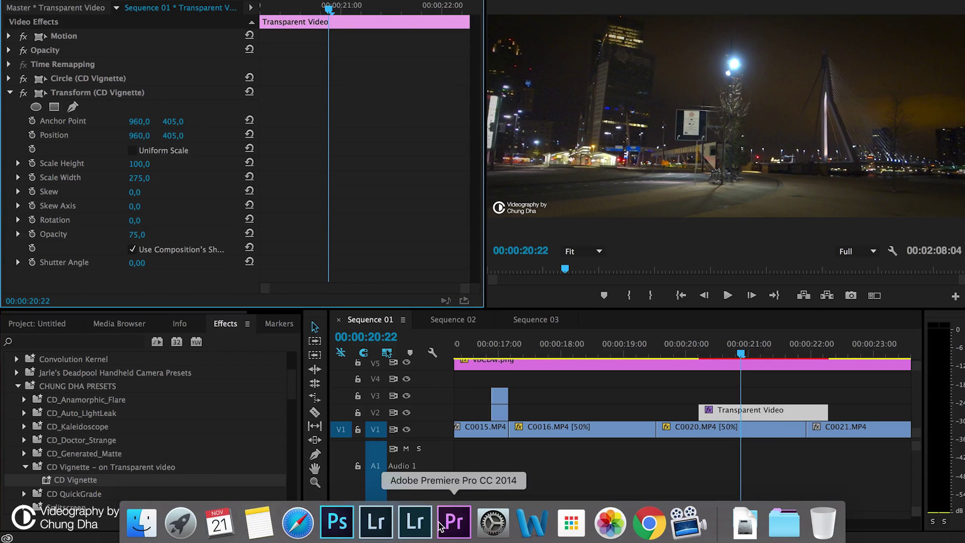
{"action": "left_click", "coordinate": [648, 523]}
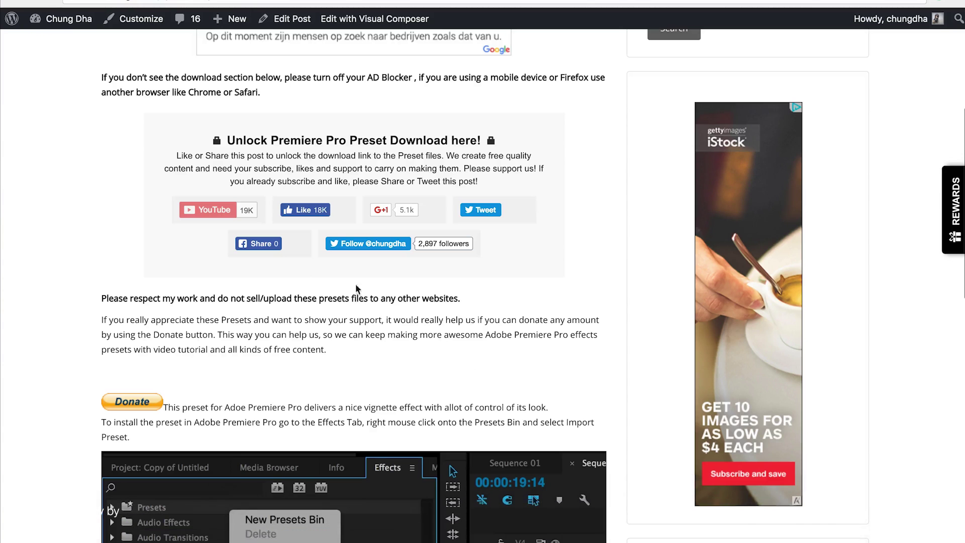
{"action": "scroll", "coordinate": [251, 121], "scroll_direction": "up", "scroll_amount": 2}
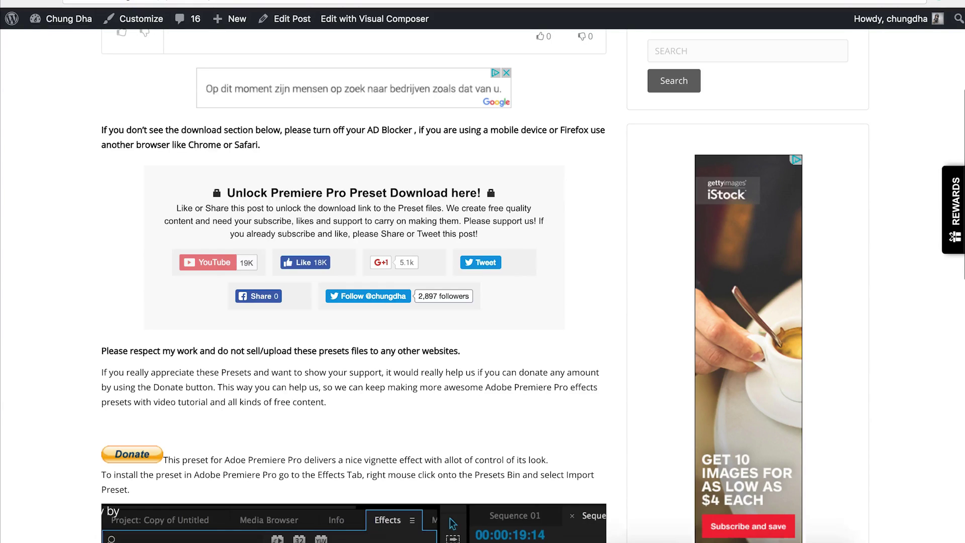
{"action": "left_click", "coordinate": [453, 523]}
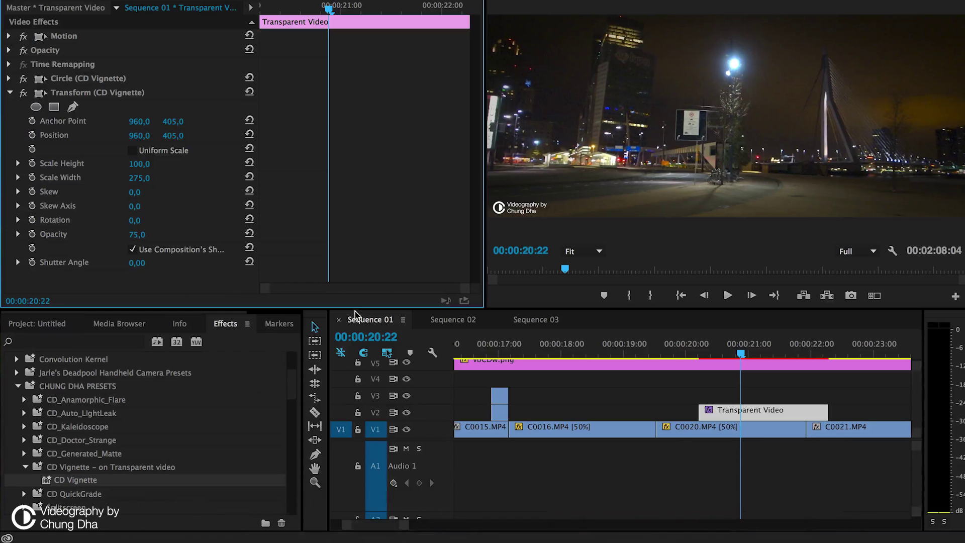
{"action": "scroll", "coordinate": [235, 388], "scroll_direction": "up", "scroll_amount": 5}
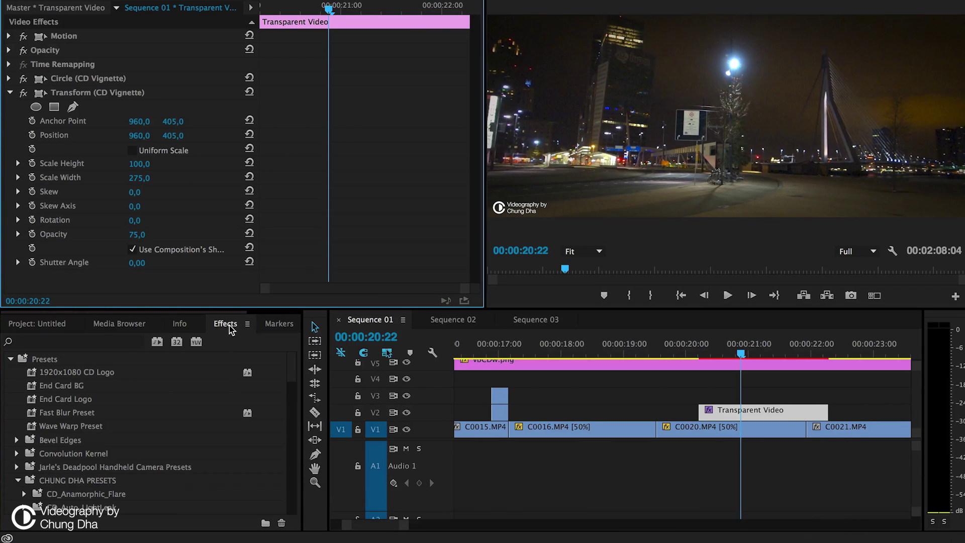
{"action": "left_click", "coordinate": [43, 360]}
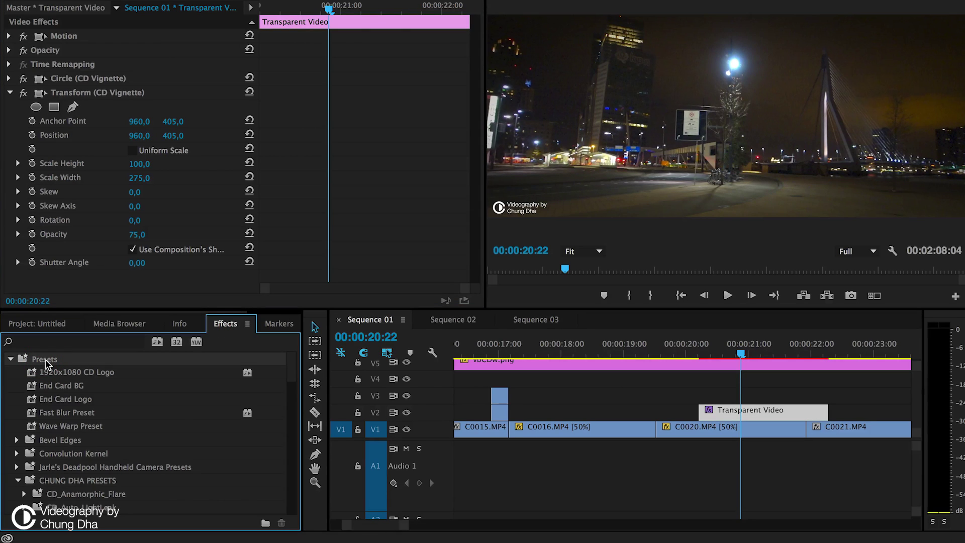
{"action": "right_click", "coordinate": [46, 363]}
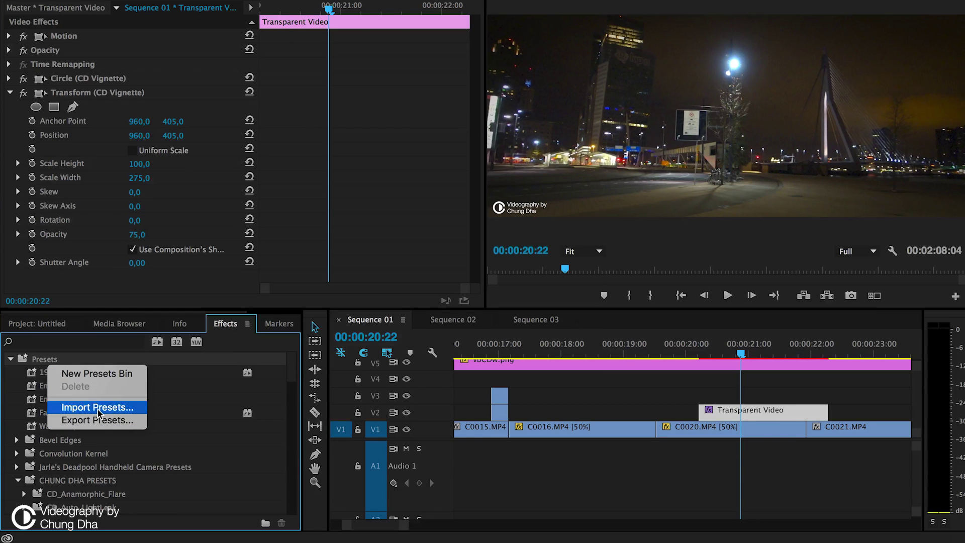
{"action": "left_click", "coordinate": [205, 362]}
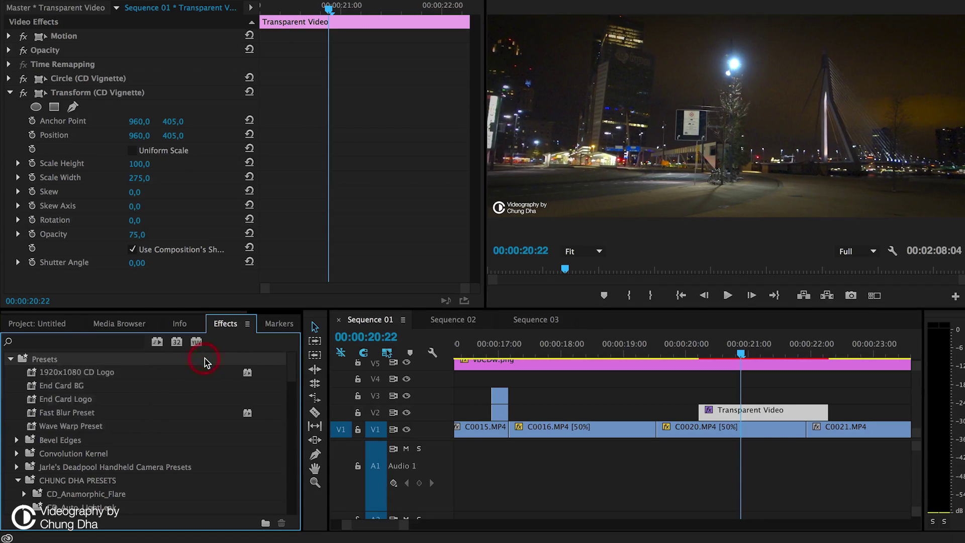
{"action": "scroll", "coordinate": [156, 423], "scroll_direction": "down", "scroll_amount": 3}
{"action": "scroll", "coordinate": [151, 412], "scroll_direction": "down", "scroll_amount": 3}
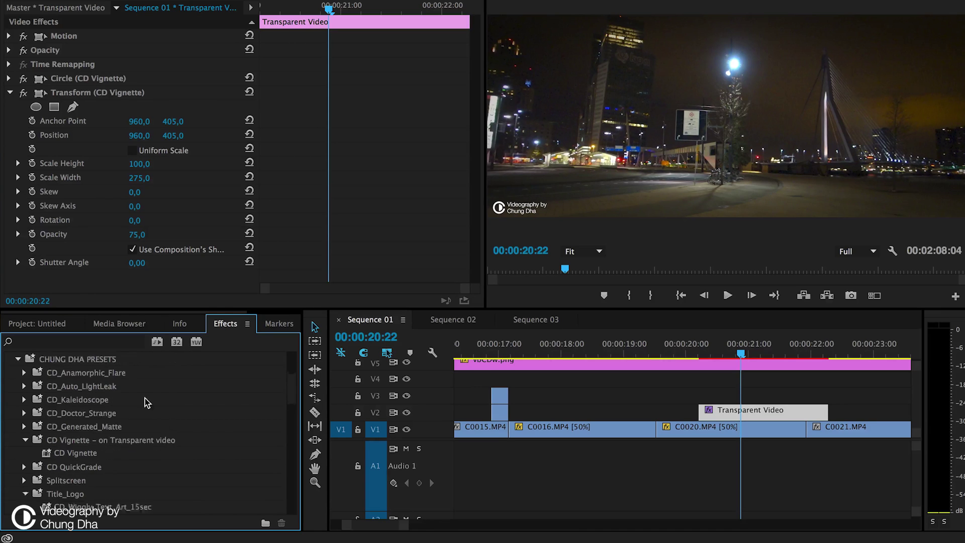
{"action": "scroll", "coordinate": [145, 405], "scroll_direction": "up", "scroll_amount": 5}
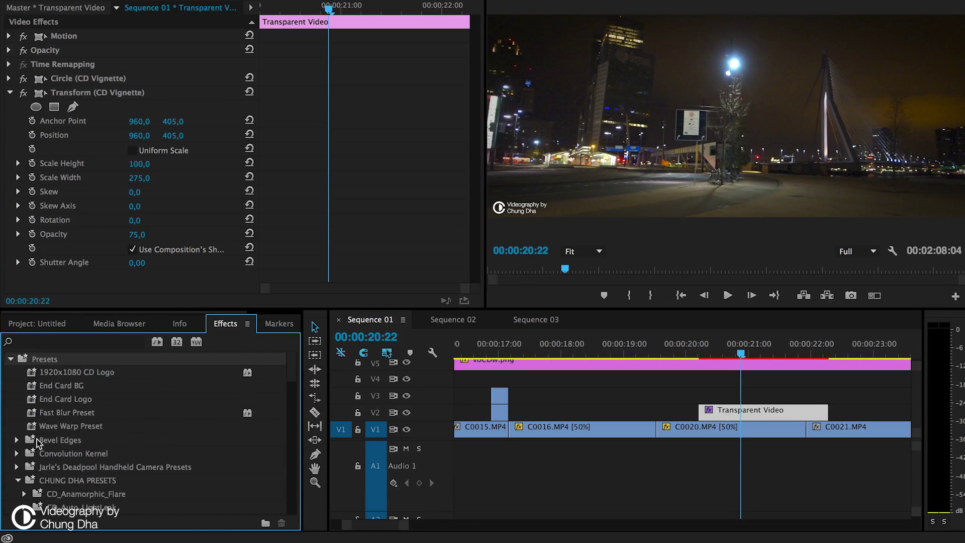
{"action": "scroll", "coordinate": [45, 439], "scroll_direction": "down", "scroll_amount": 3}
{"action": "left_click", "coordinate": [43, 400]}
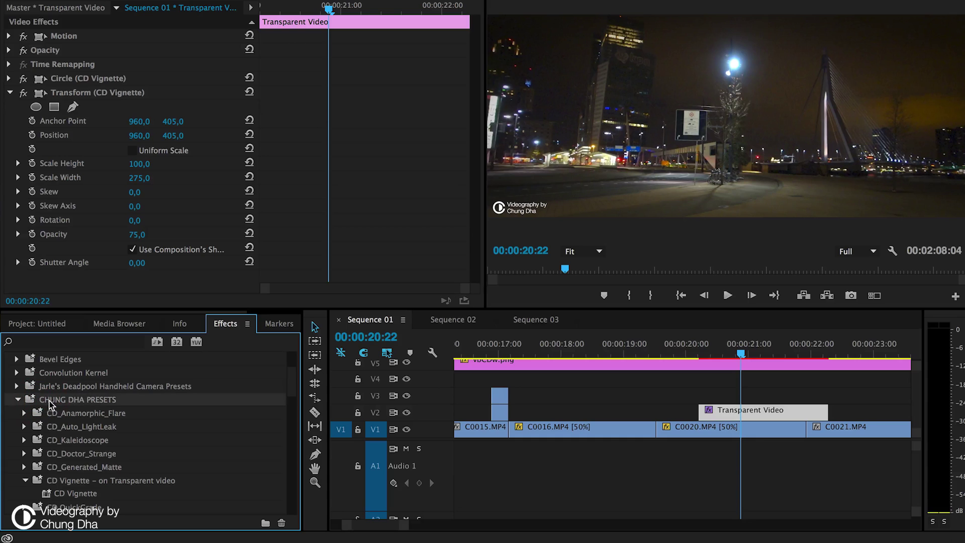
{"action": "scroll", "coordinate": [116, 442], "scroll_direction": "down", "scroll_amount": 2}
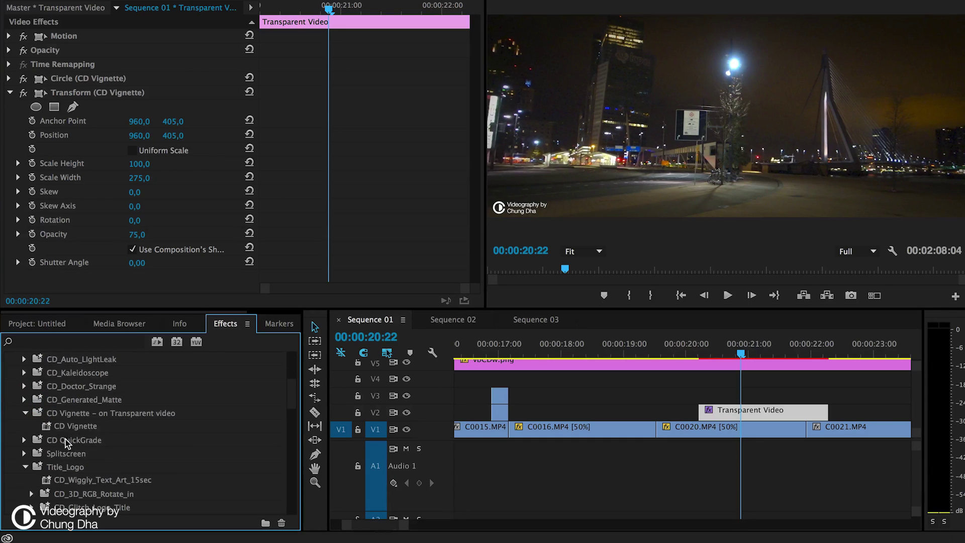